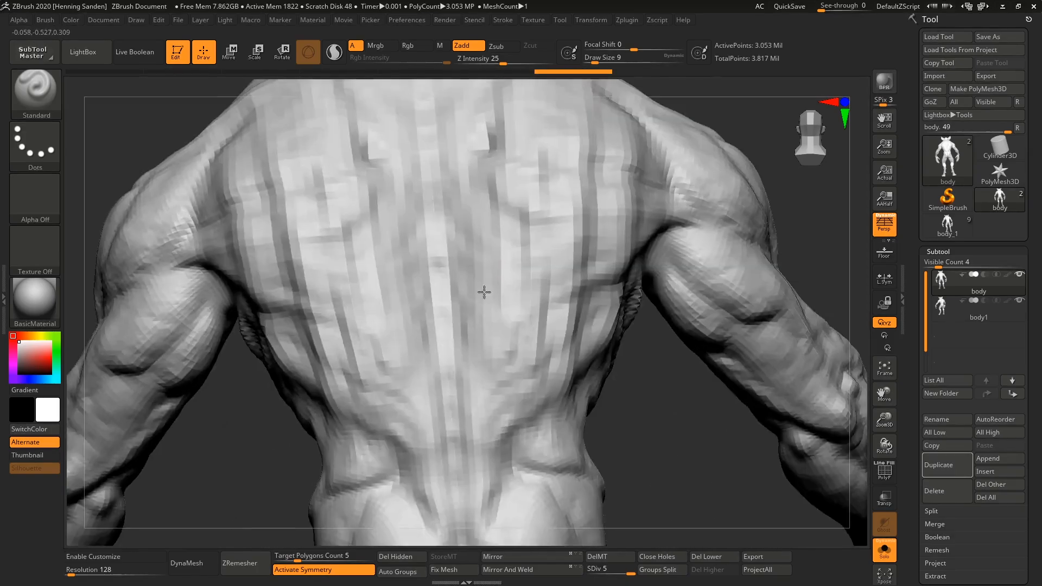
# Step: Sculpt symmetrical vertical strokes down the back at different zoom levels with draw size 9, and undo them
pyautogui.moveTo(519, 279); pyautogui.dragTo(537, 386)
pyautogui.moveTo(469, 186); pyautogui.dragTo(484, 281)
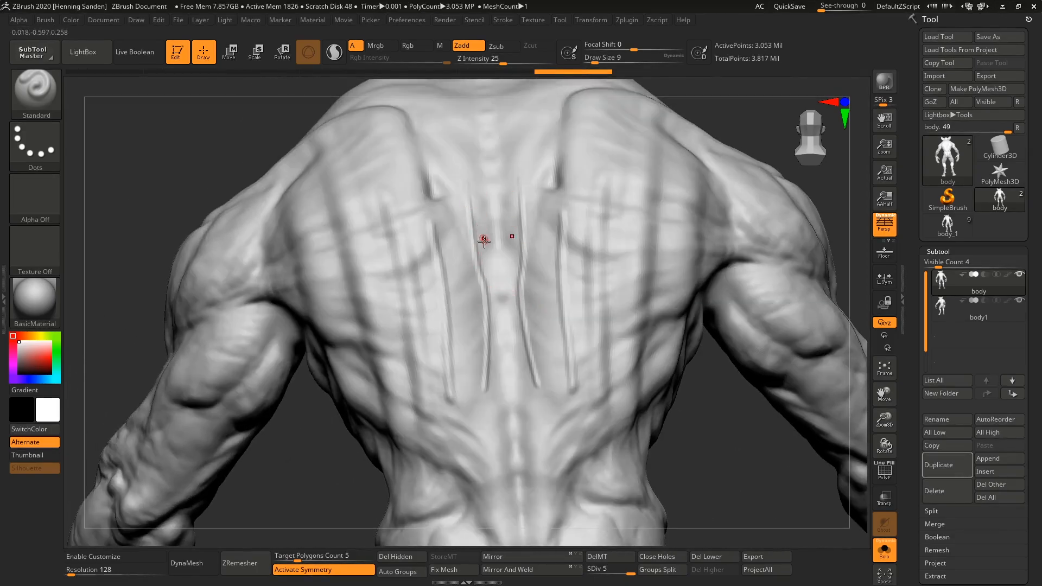
pyautogui.keyDown('ctrl'); pyautogui.moveTo(482, 239); pyautogui.dragTo(490, 266, button='right'); pyautogui.keyUp('ctrl')
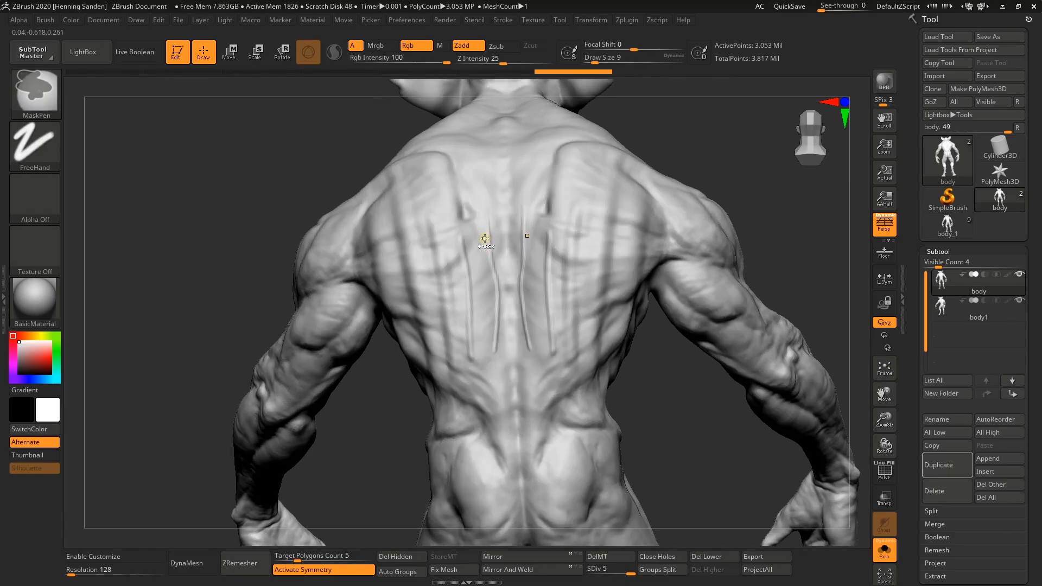
pyautogui.hotkey('ctrl', 'z')
pyautogui.hotkey('ctrl', 'z')
pyautogui.hotkey('ctrl', 'z')
pyautogui.hotkey('ctrl', 'z')
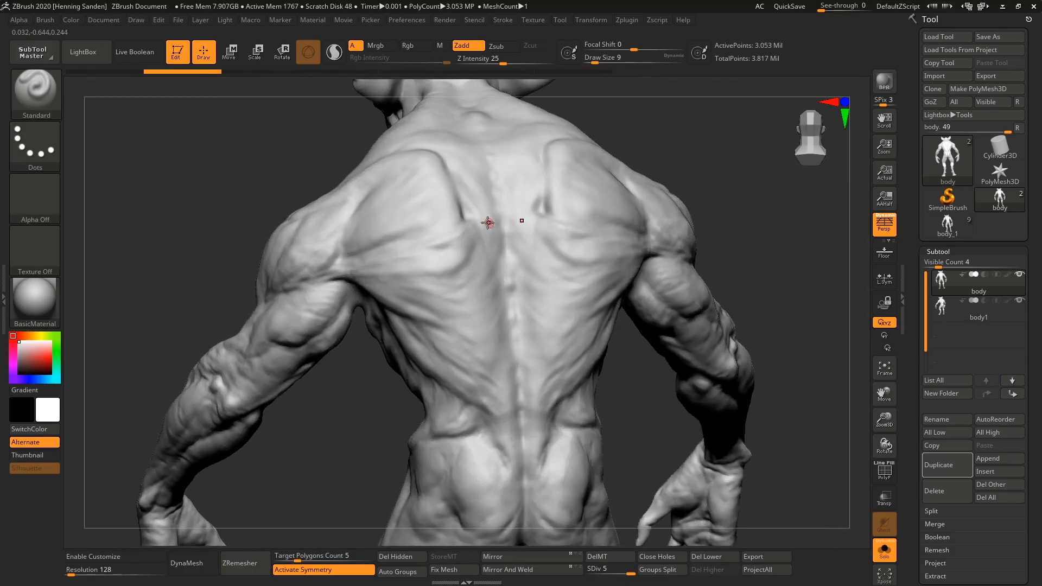
# Step: Redo the vertical back strokes to compare their widths, and undo them again
pyautogui.hotkey('ctrl', 'shift', 'z')
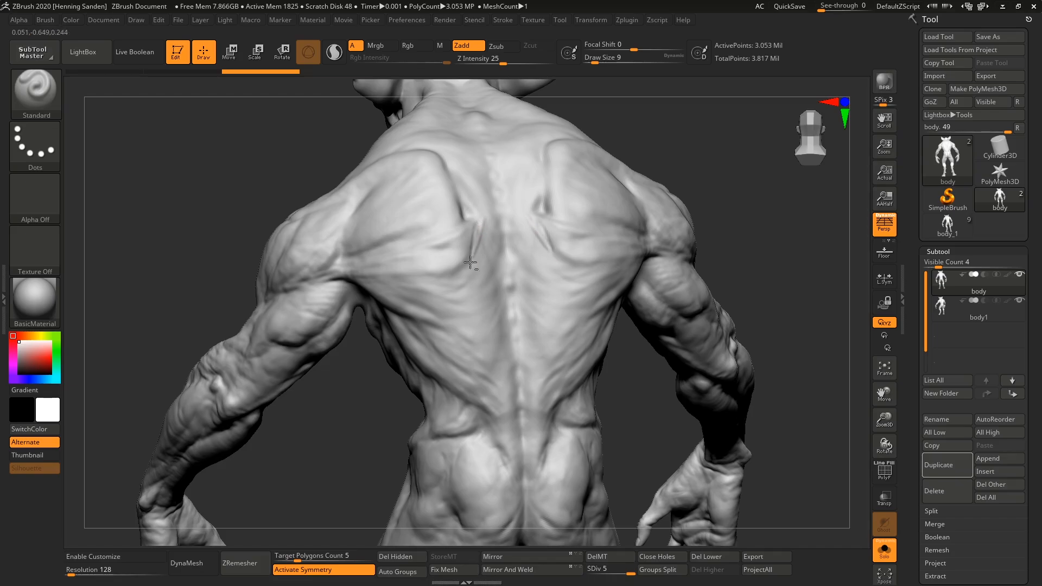
pyautogui.hotkey('ctrl', 'shift', 'z')
pyautogui.hotkey('ctrl', 'shift', 'z')
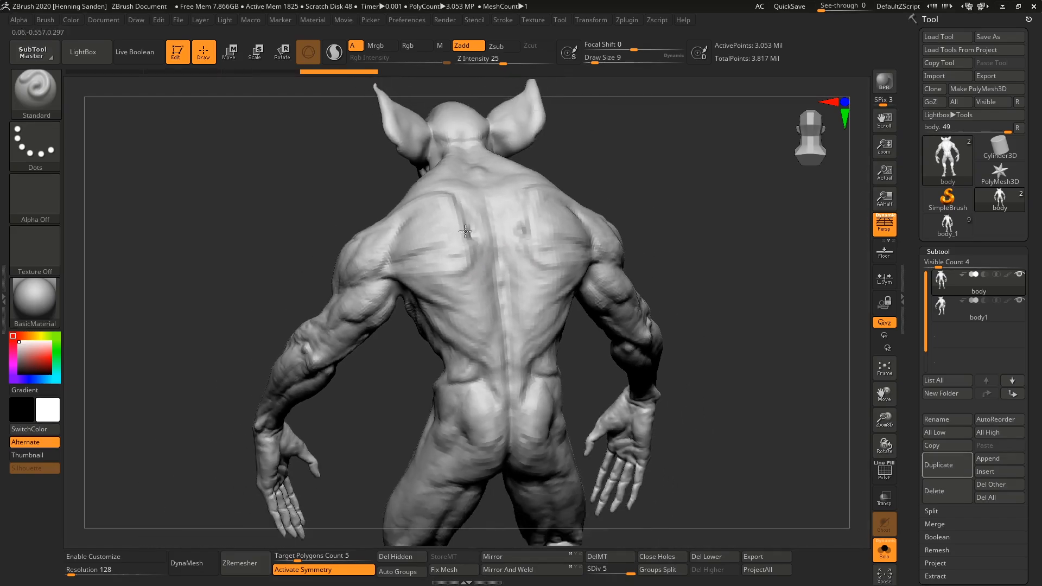
pyautogui.hotkey('ctrl', 'z')
pyautogui.hotkey('ctrl', 'z')
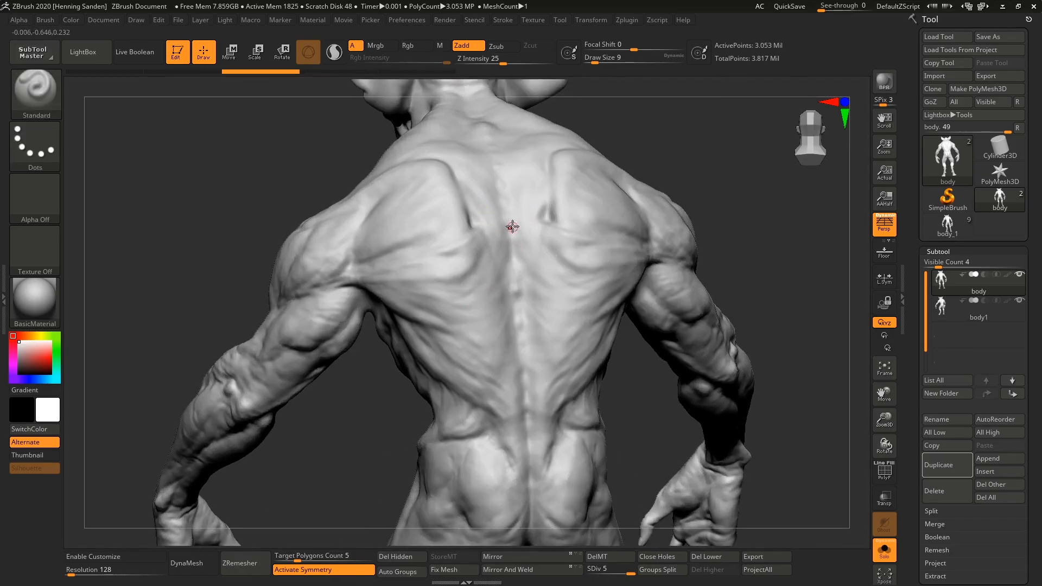
pyautogui.hotkey('ctrl', 'z')
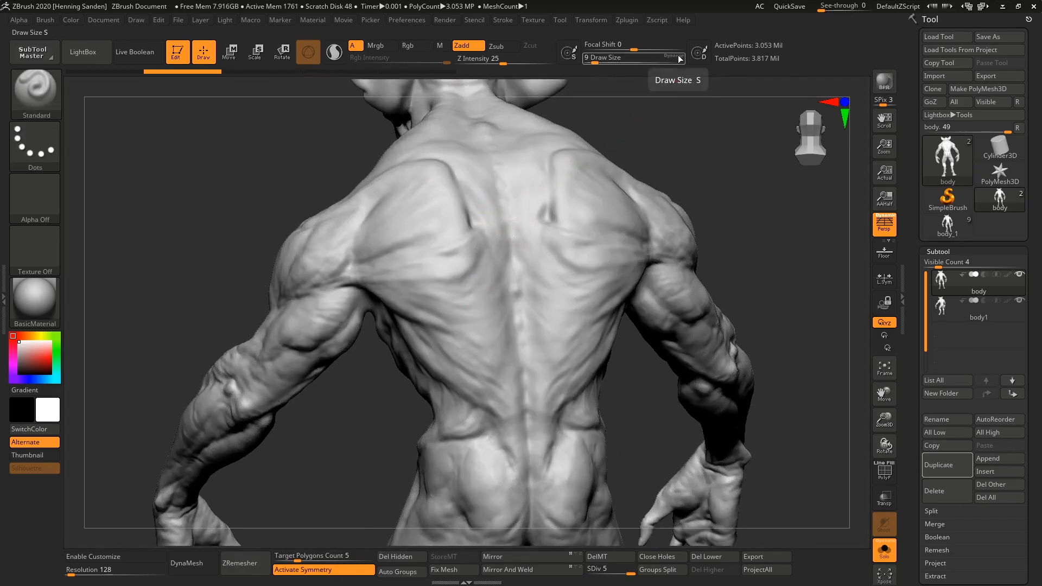
# Step: Set the draw size to 44 and compare the brush circle with the back at different zoom levels
pyautogui.moveTo(509, 283)
pyautogui.keyDown('ctrl'); pyautogui.mouseDown(button='right')
pyautogui.moveTo(474, 219)
pyautogui.moveTo(498, 261)
pyautogui.moveTo(494, 241)
pyautogui.moveTo(490, 286)
pyautogui.mouseUp(button='right'); pyautogui.keyUp('ctrl')
pyautogui.moveTo(490, 286)
pyautogui.keyDown('ctrl'); pyautogui.mouseDown(button='right')
pyautogui.moveTo(495, 354)
pyautogui.moveTo(474, 217)
pyautogui.mouseUp(button='right'); pyautogui.keyUp('ctrl')
pyautogui.press('s')
pyautogui.moveTo(478, 270); pyautogui.dragTo(489, 270)
pyautogui.moveTo(490, 282)
pyautogui.keyDown('ctrl'); pyautogui.mouseDown(button='right')
pyautogui.moveTo(472, 228)
pyautogui.moveTo(483, 325)
pyautogui.moveTo(482, 291)
pyautogui.mouseUp(button='right'); pyautogui.keyUp('ctrl')
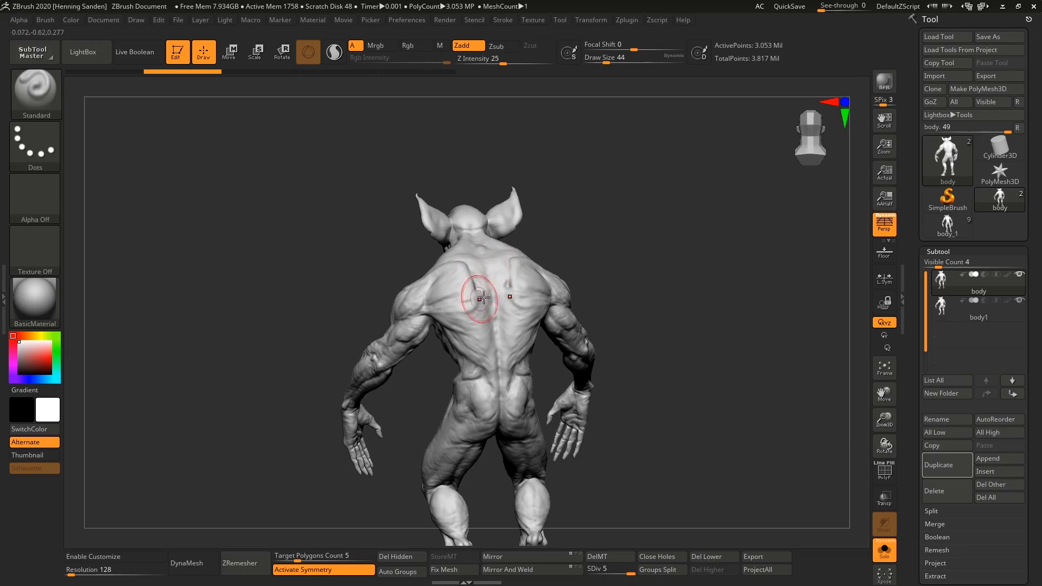
pyautogui.keyDown('ctrl'); pyautogui.moveTo(483, 281); pyautogui.dragTo(520, 396, button='right'); pyautogui.keyUp('ctrl')
# Step: Turn on the Dynamic mode of the draw size and set the draw size to 11
pyautogui.click(679, 58)
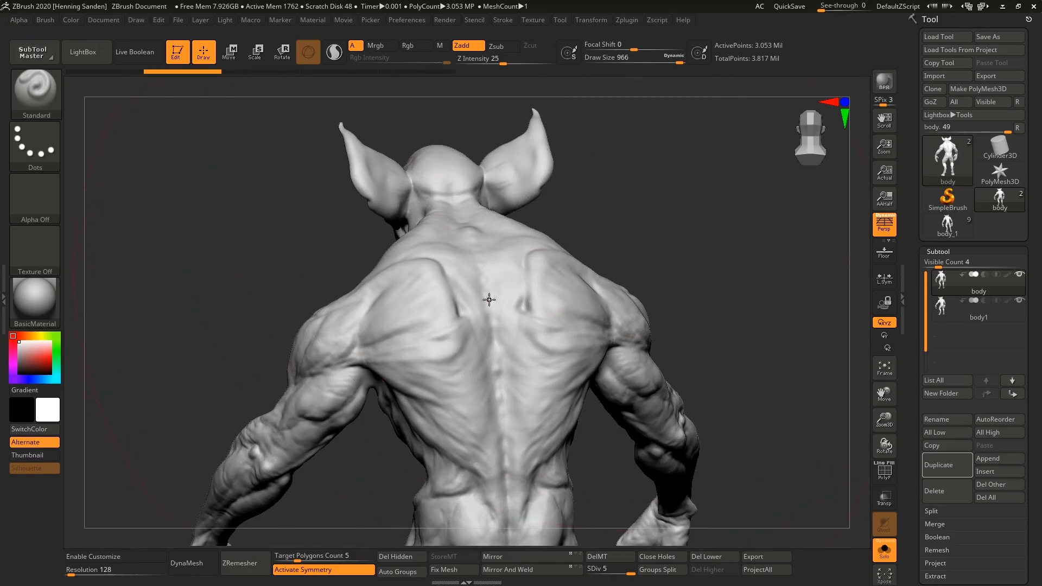
pyautogui.press('s')
pyautogui.moveTo(488, 293); pyautogui.dragTo(407, 296)
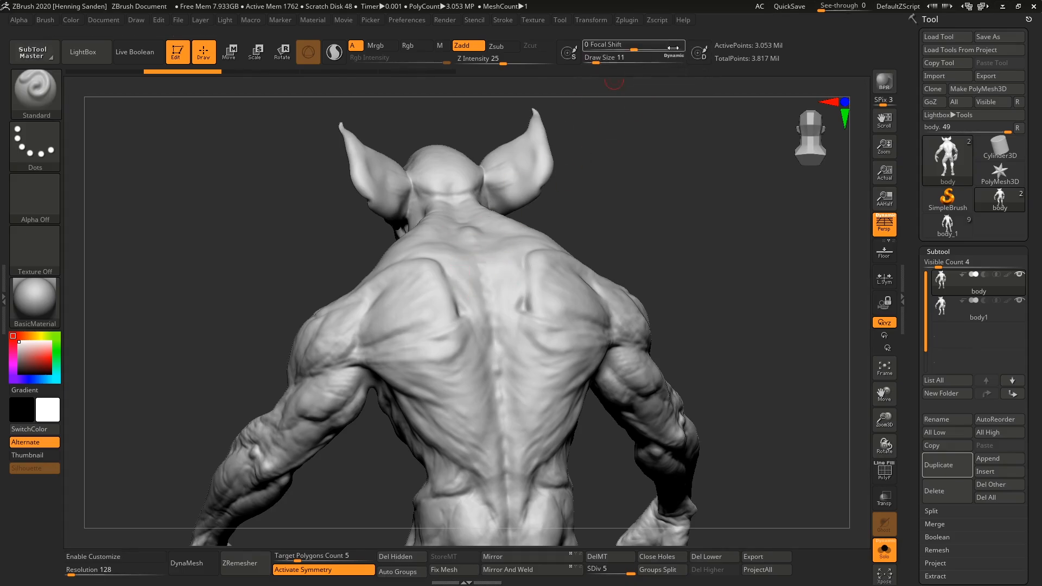
pyautogui.press('s')
pyautogui.press('s')
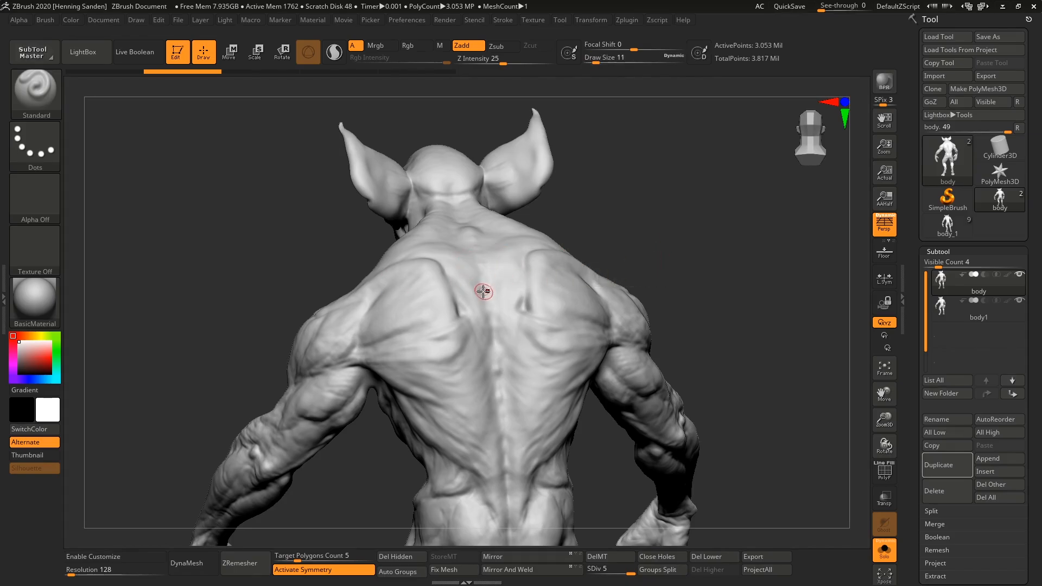
# Step: Try a vertical stroke beside the spine at draw size 11 and undo it
pyautogui.moveTo(479, 312)
pyautogui.keyDown('ctrl'); pyautogui.mouseDown(button='right')
pyautogui.moveTo(482, 347)
pyautogui.moveTo(483, 293)
pyautogui.mouseUp(button='right'); pyautogui.keyUp('ctrl')
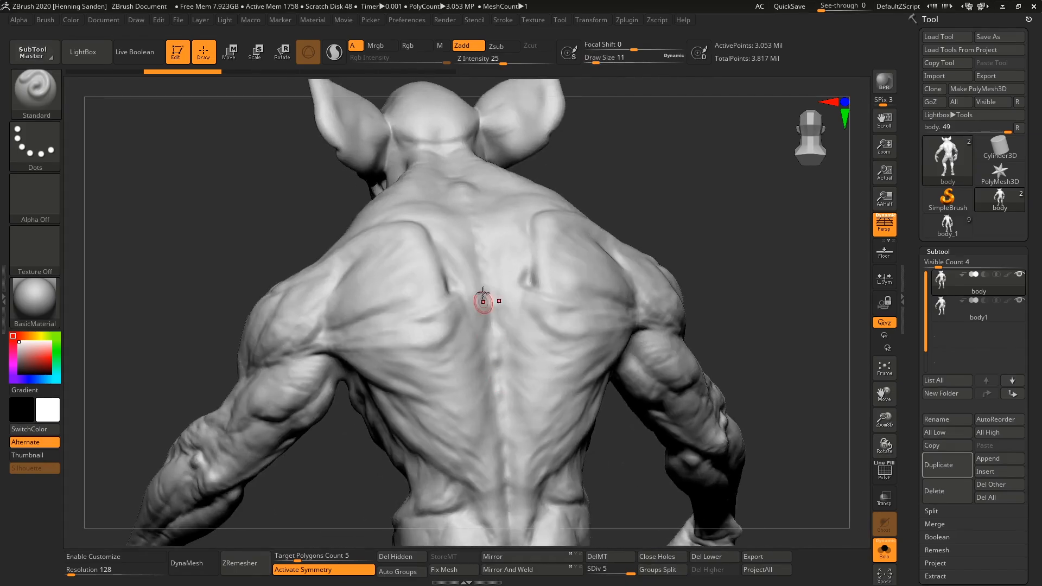
pyautogui.press('ctrl')
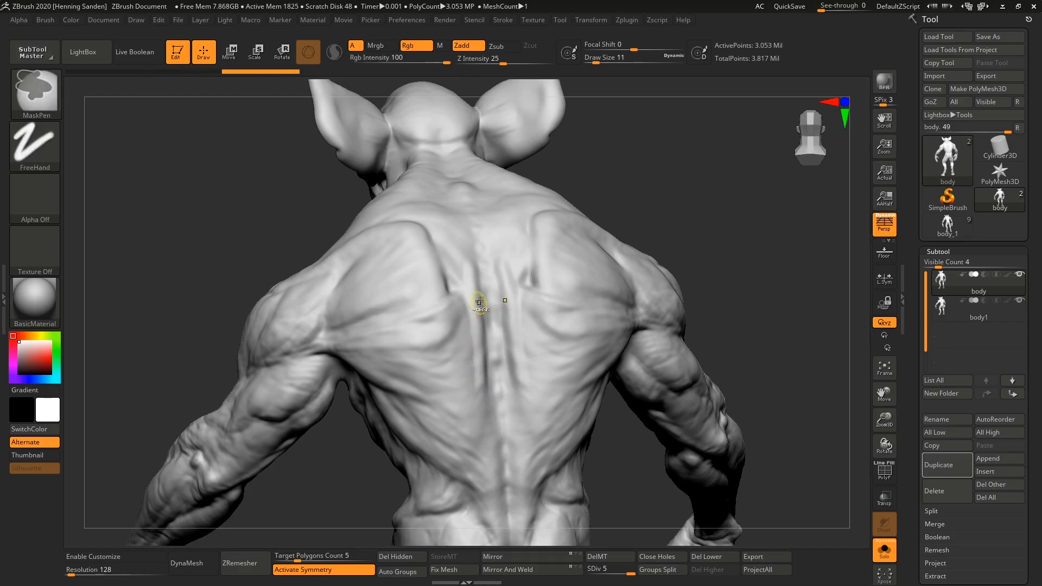
pyautogui.hotkey('ctrl', 'z')
# Step: Set the draw size to 7 and sculpt test strokes across the back at several zoom levels
pyautogui.press('s')
pyautogui.moveTo(480, 295); pyautogui.dragTo(476, 296)
pyautogui.keyDown('ctrl'); pyautogui.moveTo(477, 289); pyautogui.dragTo(474, 275, button='right'); pyautogui.keyUp('ctrl')
pyautogui.moveTo(474, 260); pyautogui.dragTo(476, 339)
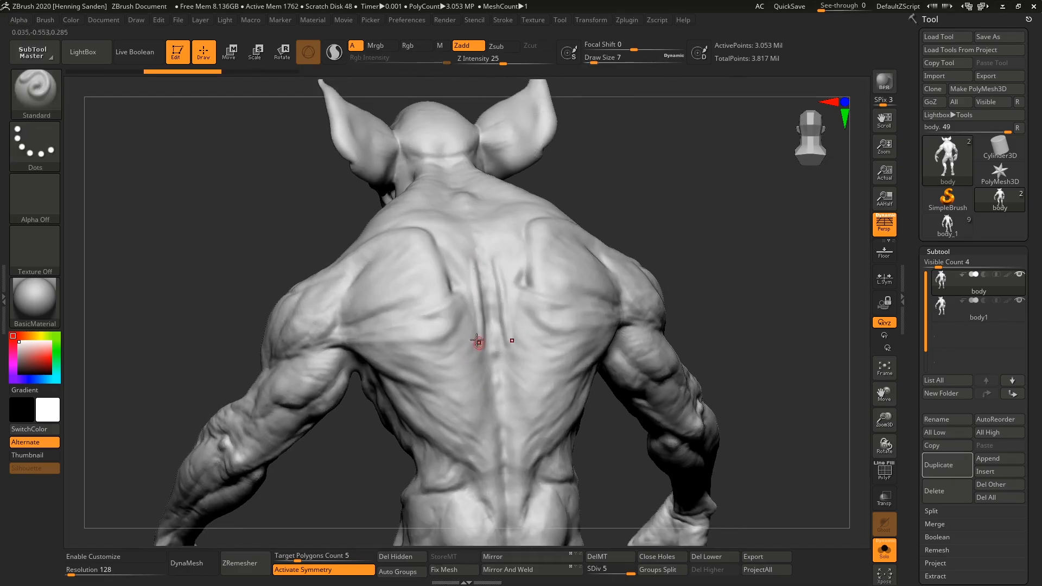
pyautogui.keyDown('ctrl'); pyautogui.moveTo(473, 330); pyautogui.dragTo(456, 298, button='right'); pyautogui.keyUp('ctrl')
pyautogui.moveTo(456, 302); pyautogui.dragTo(457, 348)
pyautogui.moveTo(452, 331)
pyautogui.keyDown('ctrl'); pyautogui.mouseDown(button='right')
pyautogui.moveTo(452, 305)
pyautogui.moveTo(430, 294)
pyautogui.mouseUp(button='right'); pyautogui.keyUp('ctrl')
pyautogui.moveTo(439, 324)
pyautogui.mouseDown()
pyautogui.moveTo(463, 341)
pyautogui.moveTo(470, 366)
pyautogui.mouseUp()
pyautogui.keyDown('ctrl'); pyautogui.moveTo(473, 362); pyautogui.dragTo(509, 457, button='right'); pyautogui.keyUp('ctrl')
pyautogui.moveTo(459, 372); pyautogui.dragTo(420, 408)
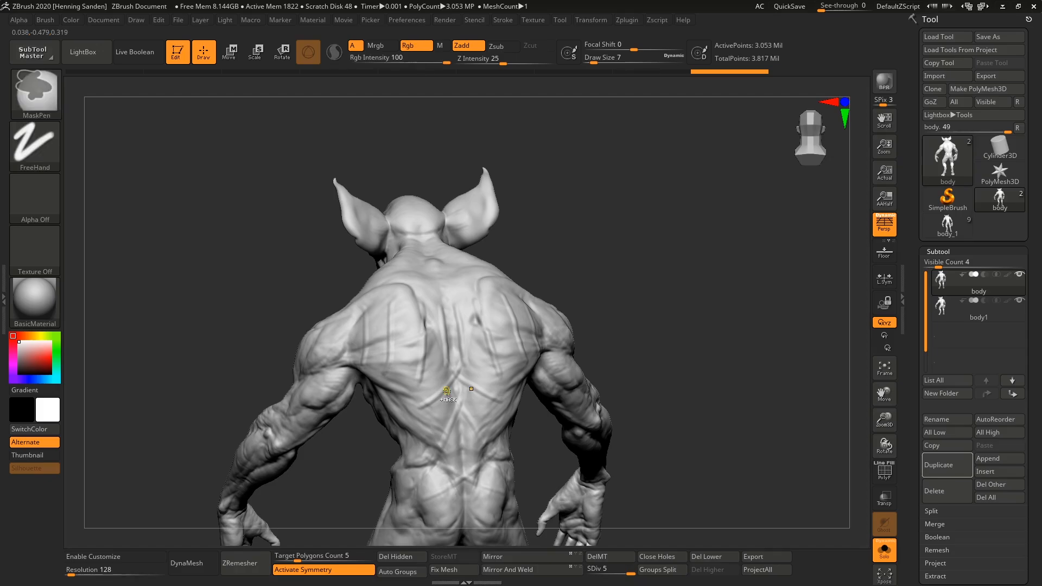
# Step: Undo all the test strokes on the back
pyautogui.hotkey('ctrl', 'z')
pyautogui.hotkey('ctrl', 'z')
pyautogui.hotkey('ctrl', 'z')
pyautogui.hotkey('ctrl', 'z')
pyautogui.hotkey('ctrl', 'z')
pyautogui.hotkey('ctrl', 'z')
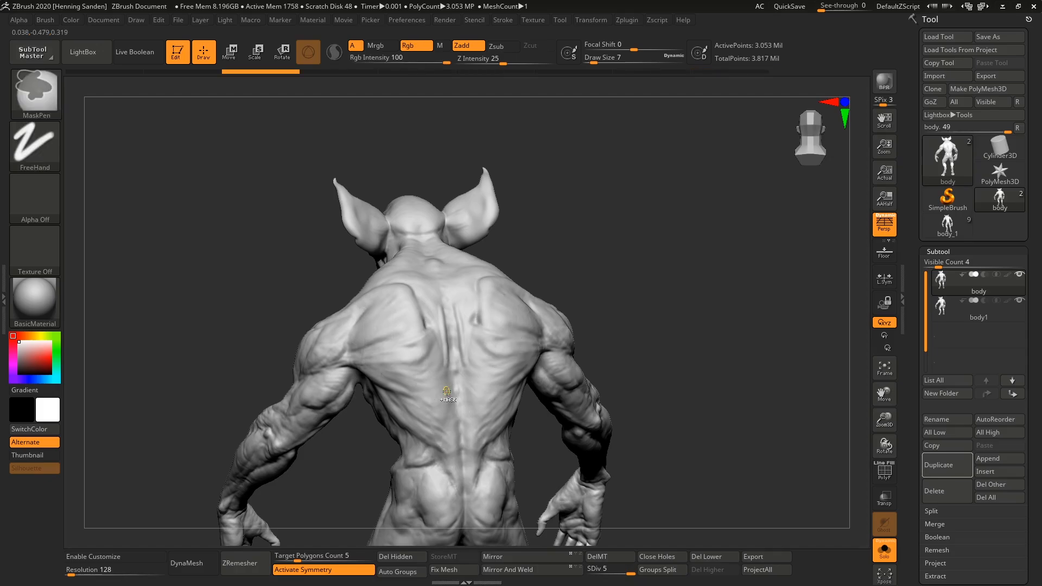
pyautogui.hotkey('ctrl', 'z')
# Step: Try curved strokes along the inner edge below the shoulder blade at draw size 6, and undo them
pyautogui.keyDown('ctrl'); pyautogui.moveTo(480, 267); pyautogui.dragTo(477, 299, button='right'); pyautogui.keyUp('ctrl')
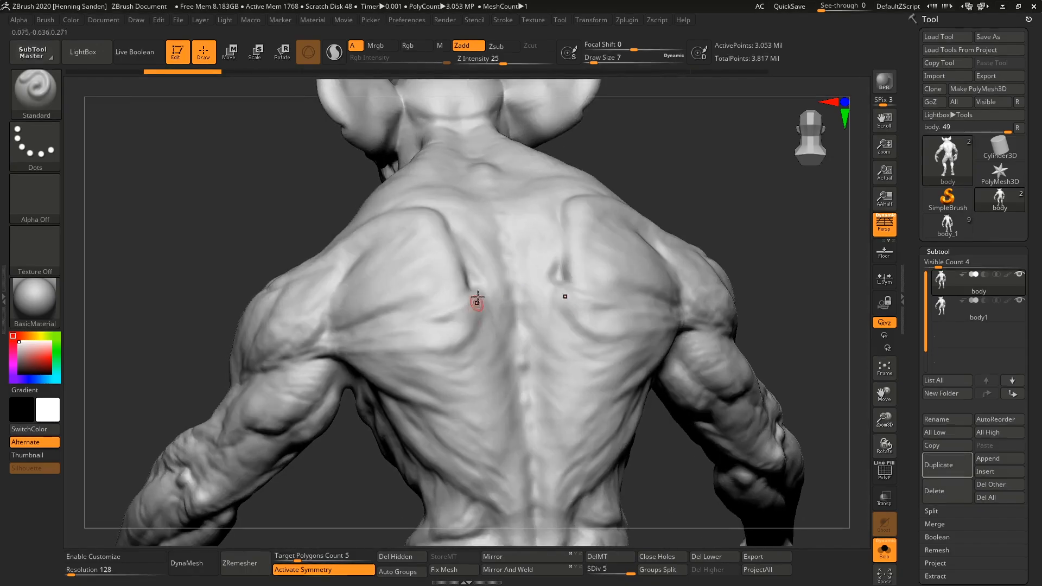
pyautogui.press('s')
pyautogui.click(486, 294)
pyautogui.moveTo(491, 288); pyautogui.dragTo(474, 350)
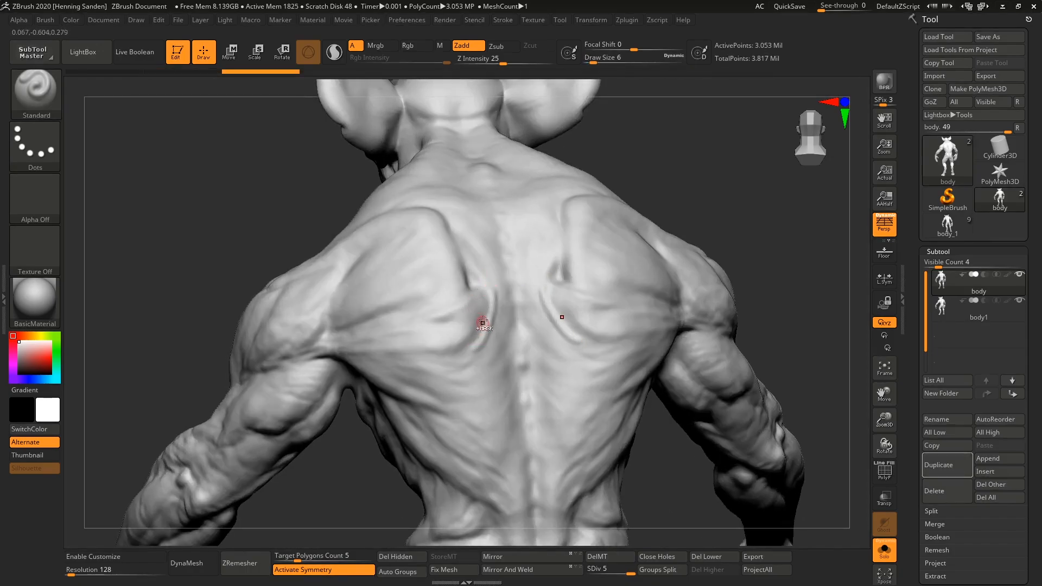
pyautogui.hotkey('ctrl', 'z')
pyautogui.moveTo(488, 307); pyautogui.dragTo(478, 336)
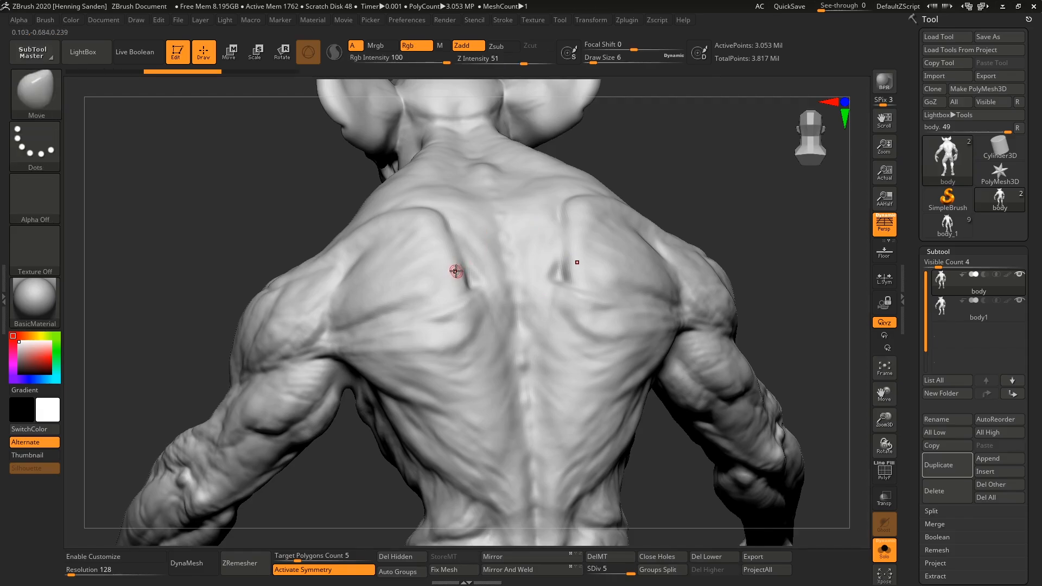
# Step: Switch to the Move brush and reshape the shoulder from the back and front with a draw size of 116
pyautogui.press('b')
pyautogui.press('m')
pyautogui.press('v')
pyautogui.moveTo(278, 287)
pyautogui.mouseDown()
pyautogui.moveTo(256, 253)
pyautogui.moveTo(251, 260)
pyautogui.mouseUp()
pyautogui.keyDown('ctrl'); pyautogui.moveTo(264, 287); pyautogui.dragTo(258, 280, button='right'); pyautogui.keyUp('ctrl')
pyautogui.moveTo(286, 288); pyautogui.dragTo(282, 274)
pyautogui.moveTo(286, 281); pyautogui.dragTo(424, 296, button='right')
pyautogui.moveTo(270, 303); pyautogui.dragTo(278, 313)
pyautogui.keyDown('alt'); pyautogui.moveTo(278, 312); pyautogui.dragTo(459, 332, button='right'); pyautogui.keyUp('alt')
pyautogui.moveTo(437, 336); pyautogui.dragTo(429, 315)
pyautogui.moveTo(427, 316)
pyautogui.mouseDown(button='right')
pyautogui.moveTo(450, 293)
pyautogui.moveTo(412, 302)
pyautogui.mouseUp(button='right')
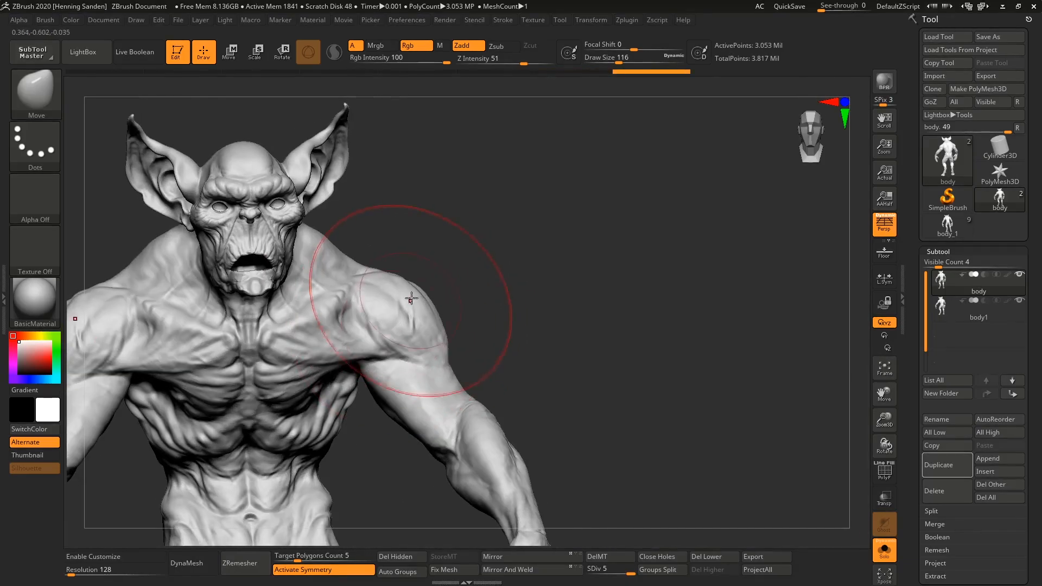
# Step: Make the body1 subtool active, frame it and set the draw size to 1000
pyautogui.click(949, 314)
pyautogui.press('f')
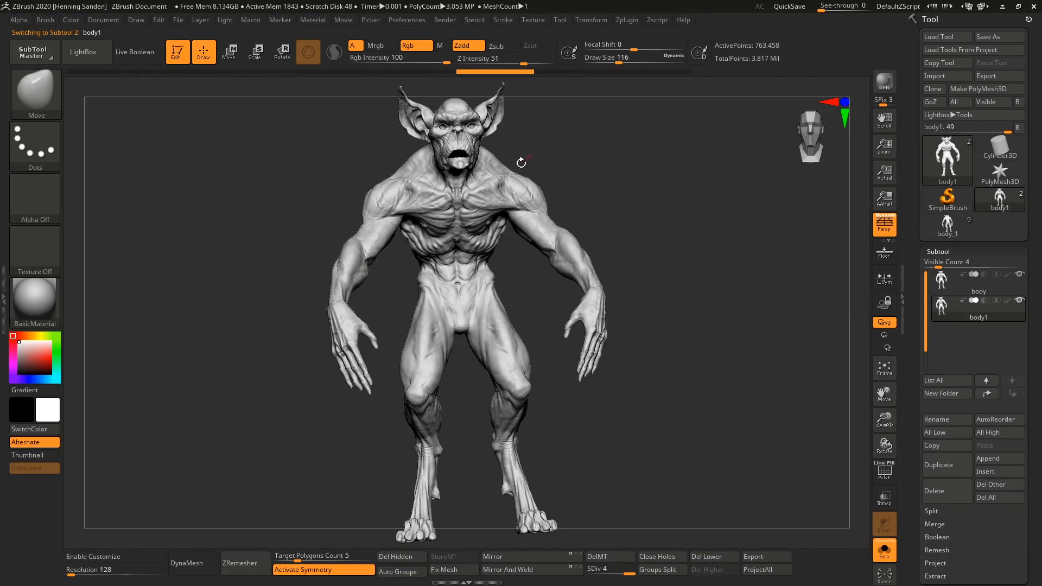
pyautogui.keyDown('ctrl'); pyautogui.moveTo(531, 178); pyautogui.dragTo(546, 237, button='right'); pyautogui.keyUp('ctrl')
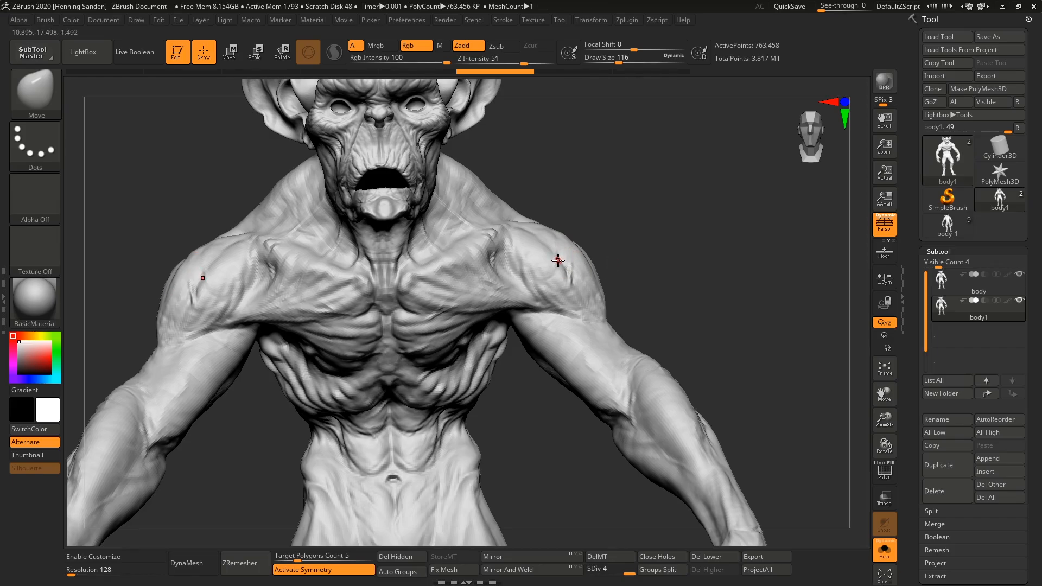
pyautogui.press('s')
pyautogui.moveTo(633, 259)
pyautogui.mouseDown()
pyautogui.moveTo(588, 255)
pyautogui.moveTo(565, 227)
pyautogui.mouseUp()
pyautogui.press('s')
# Step: Nudge the outer shoulder of body1 with the Move brush at draw size 1000 from several angles
pyautogui.moveTo(592, 260)
pyautogui.mouseDown(button='right')
pyautogui.moveTo(561, 272)
pyautogui.moveTo(461, 272)
pyautogui.mouseUp(button='right')
pyautogui.moveTo(569, 267); pyautogui.dragTo(575, 266)
pyautogui.moveTo(575, 266); pyautogui.dragTo(515, 261, button='right')
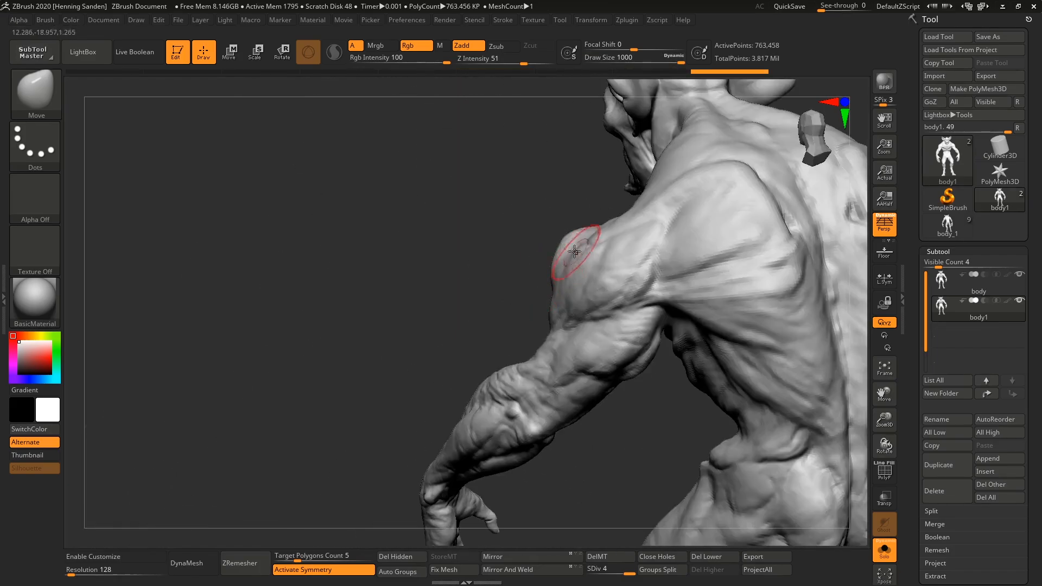
pyautogui.moveTo(543, 278)
pyautogui.mouseDown()
pyautogui.moveTo(550, 288)
pyautogui.moveTo(574, 252)
pyautogui.mouseUp()
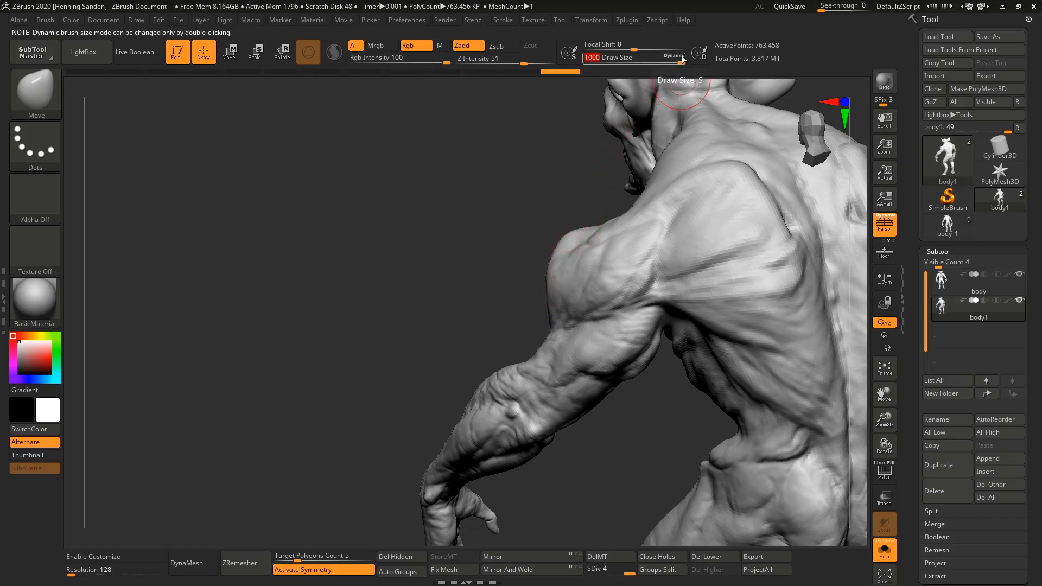
# Step: Turn off the Dynamic draw size, set the size to 80 and reshape the shoulder with the Move brush
pyautogui.press('s')
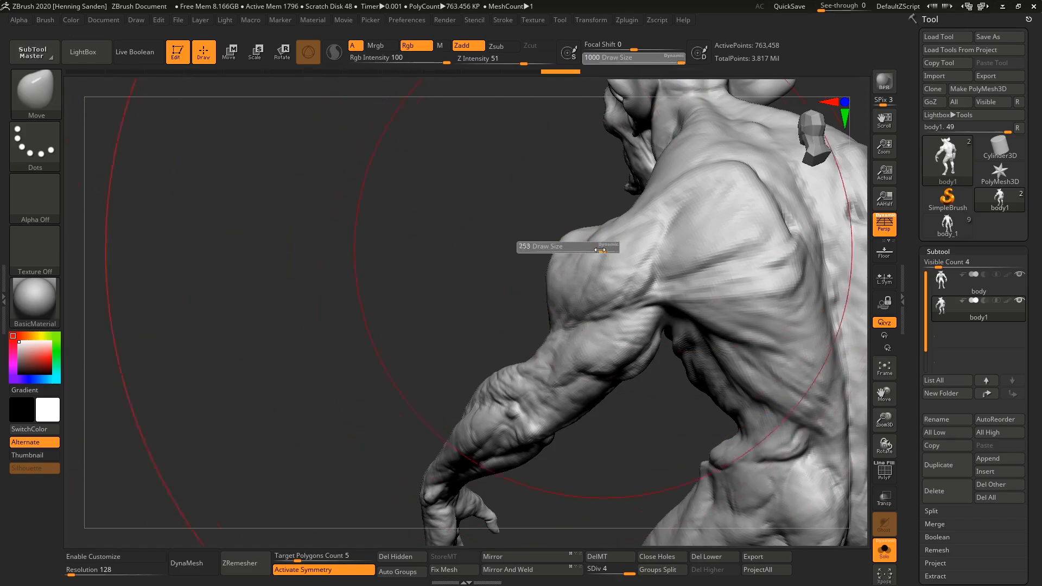
pyautogui.moveTo(615, 248)
pyautogui.mouseDown()
pyautogui.moveTo(548, 251)
pyautogui.moveTo(576, 247)
pyautogui.moveTo(569, 265)
pyautogui.moveTo(576, 251)
pyautogui.mouseUp()
pyautogui.moveTo(504, 247)
pyautogui.mouseDown()
pyautogui.moveTo(586, 241)
pyautogui.moveTo(568, 252)
pyautogui.mouseUp()
pyautogui.moveTo(587, 255); pyautogui.dragTo(571, 267)
pyautogui.moveTo(499, 260)
pyautogui.mouseDown()
pyautogui.moveTo(589, 263)
pyautogui.moveTo(562, 270)
pyautogui.mouseUp()
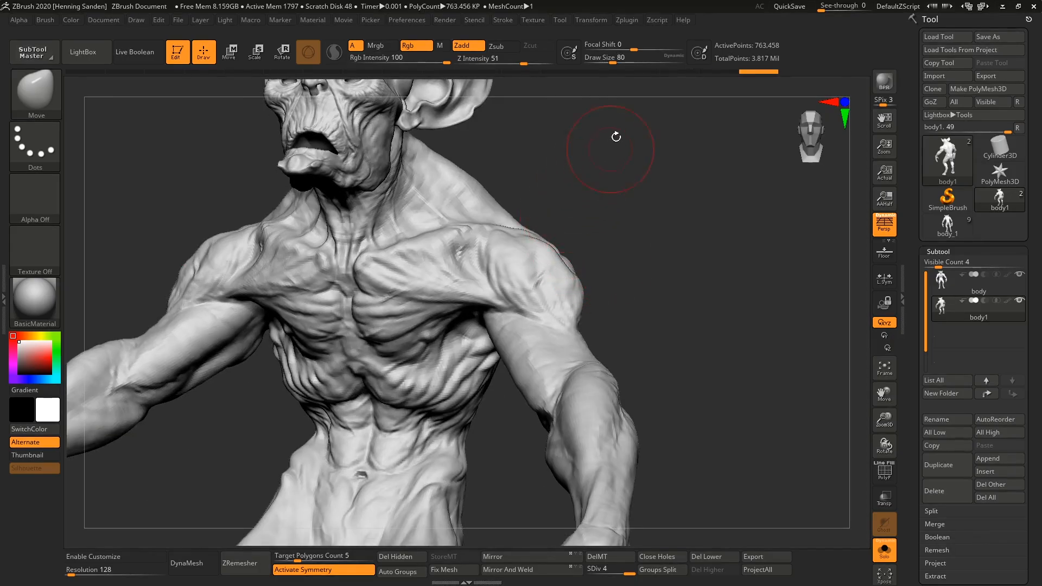
# Step: Turn the Dynamic draw size back on and set the Dynamic Brush Scale preference to 50
pyautogui.click(683, 57)
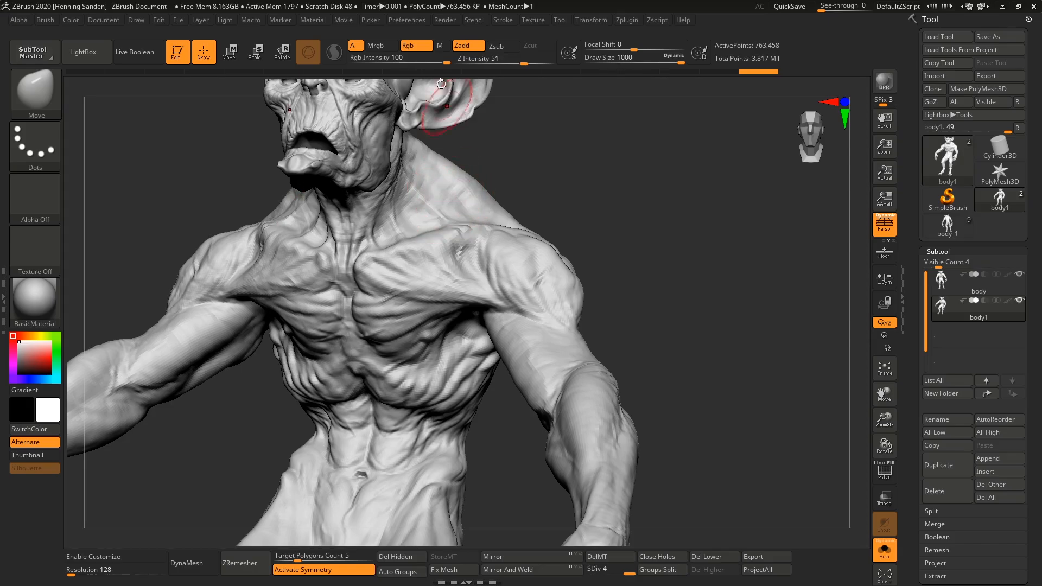
pyautogui.click(421, 22)
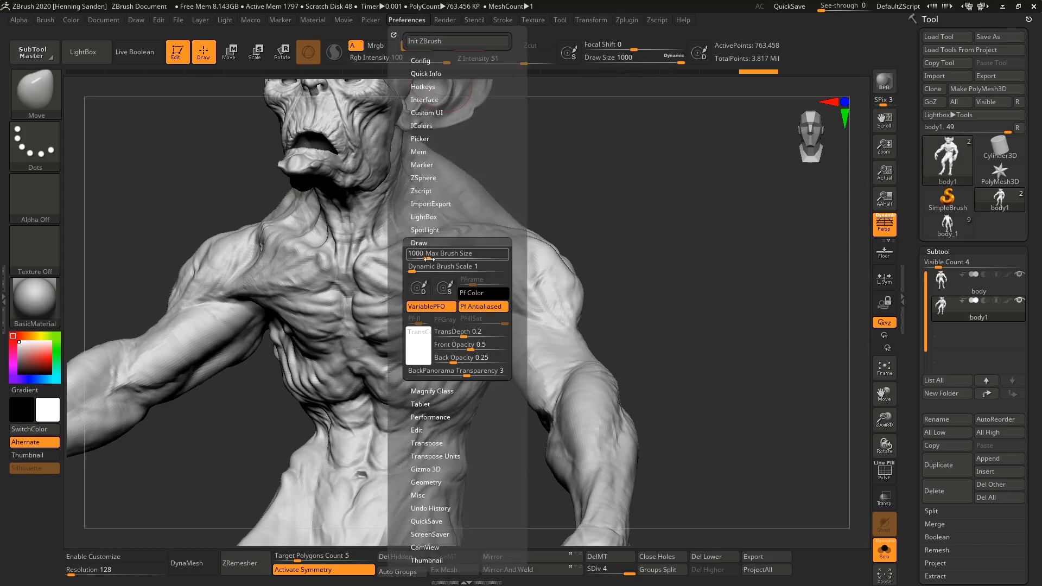
pyautogui.click(420, 267)
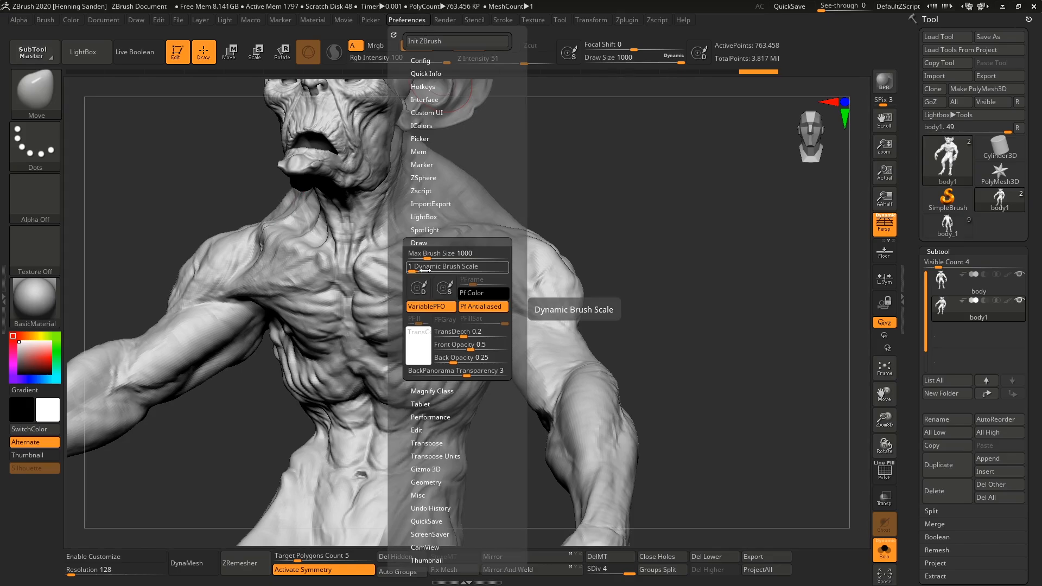
pyautogui.moveTo(424, 268)
pyautogui.mouseDown()
pyautogui.moveTo(510, 268)
pyautogui.moveTo(424, 268)
pyautogui.mouseUp()
# Step: Set the draw size to 27 and reshape the deltoid with the Move brush
pyautogui.press('s')
pyautogui.moveTo(529, 271)
pyautogui.mouseDown(button='right')
pyautogui.moveTo(500, 231)
pyautogui.moveTo(522, 265)
pyautogui.mouseUp(button='right')
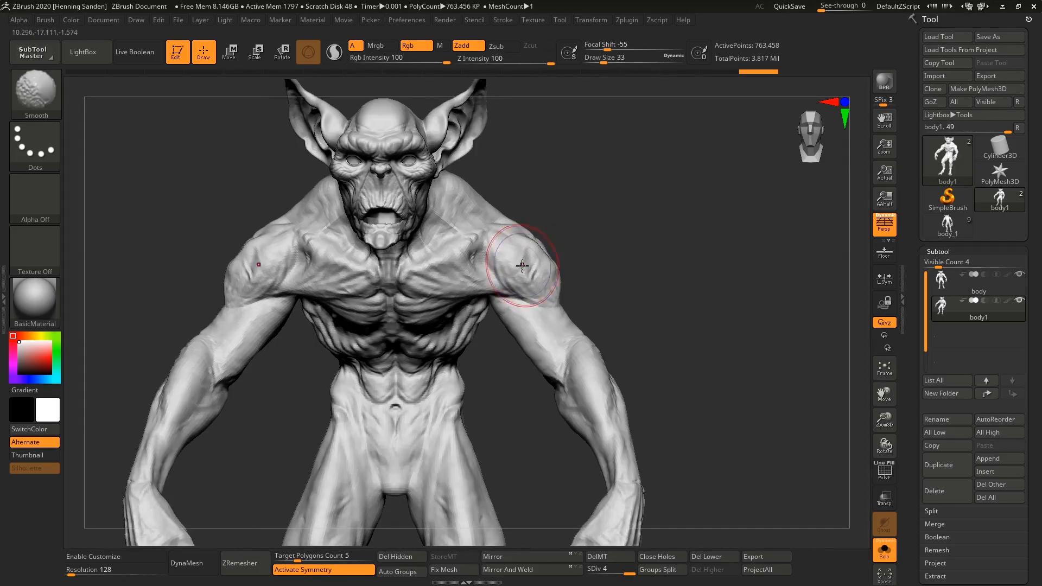
pyautogui.press('s')
pyautogui.moveTo(525, 266)
pyautogui.mouseDown()
pyautogui.moveTo(545, 259)
pyautogui.moveTo(526, 242)
pyautogui.moveTo(554, 251)
pyautogui.mouseUp()
pyautogui.press('s')
pyautogui.press('s')
pyautogui.moveTo(618, 253)
pyautogui.mouseDown(button='right')
pyautogui.moveTo(540, 276)
pyautogui.moveTo(565, 263)
pyautogui.moveTo(558, 239)
pyautogui.moveTo(577, 226)
pyautogui.moveTo(552, 266)
pyautogui.mouseUp(button='right')
pyautogui.moveTo(552, 266); pyautogui.dragTo(559, 262)
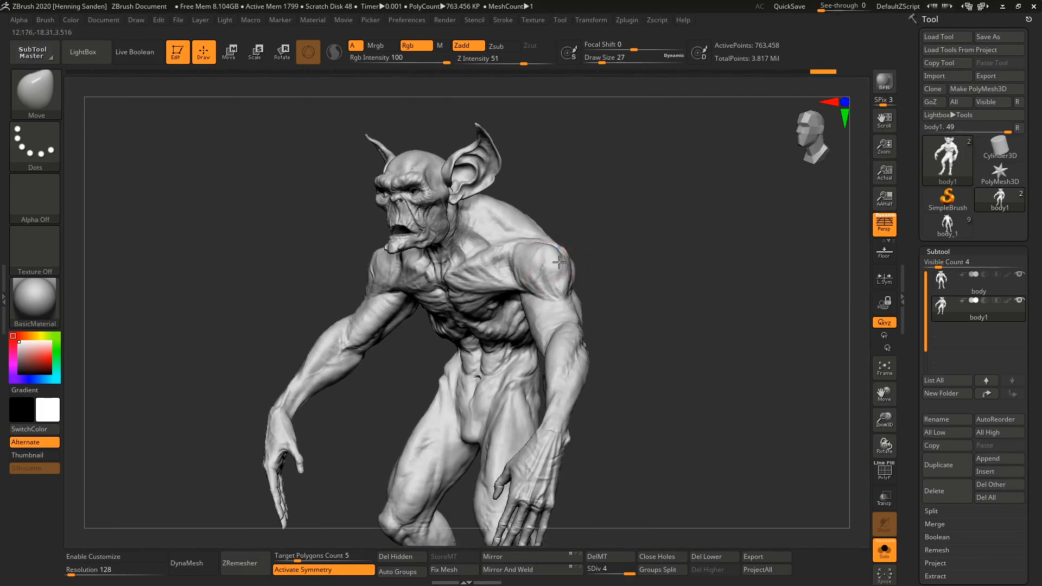
# Step: Switch to the Standard brush and set its draw size to 9
pyautogui.moveTo(559, 262); pyautogui.dragTo(518, 264, button='right')
pyautogui.keyDown('alt'); pyautogui.moveTo(518, 263); pyautogui.dragTo(387, 267, button='right'); pyautogui.keyUp('alt')
pyautogui.press('b')
pyautogui.press('s')
pyautogui.press('t')
pyautogui.moveTo(520, 283)
pyautogui.keyDown('shift'); pyautogui.mouseDown(button='right')
pyautogui.moveTo(496, 282)
pyautogui.moveTo(543, 286)
pyautogui.mouseUp(button='right'); pyautogui.keyUp('shift')
pyautogui.press('s')
pyautogui.moveTo(550, 287); pyautogui.dragTo(544, 285)
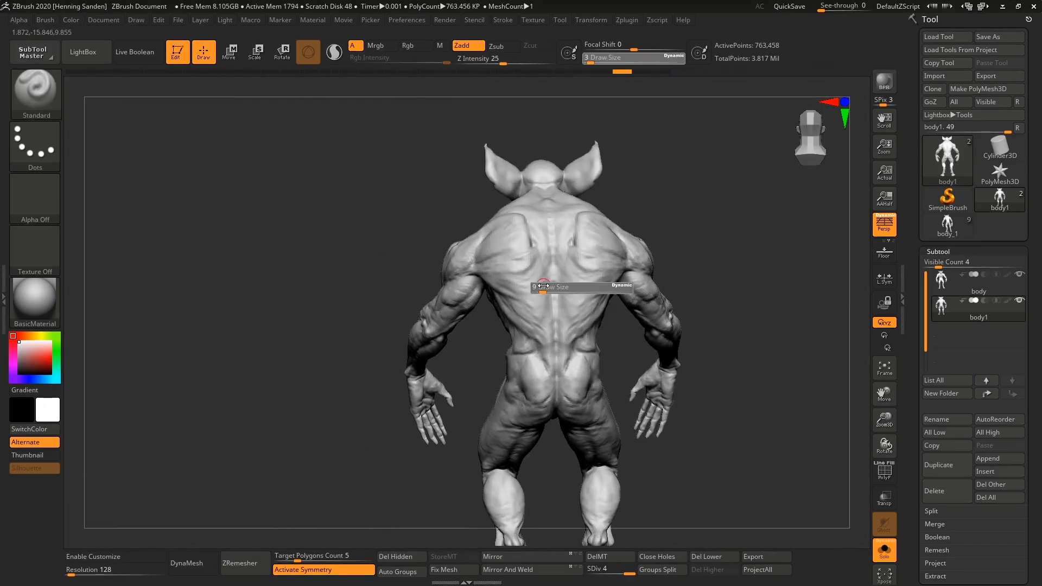
# Step: Sculpt symmetrical vertical strokes across the back of body1 at several zoom levels
pyautogui.moveTo(542, 287)
pyautogui.keyDown('ctrl'); pyautogui.mouseDown(button='right')
pyautogui.moveTo(510, 279)
pyautogui.moveTo(533, 321)
pyautogui.mouseUp(button='right'); pyautogui.keyUp('ctrl')
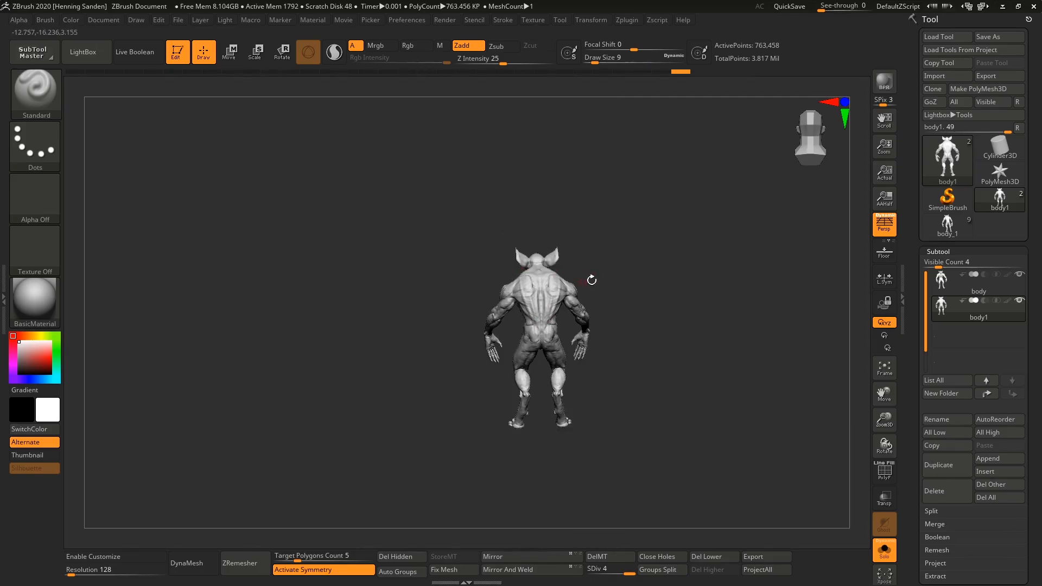
pyautogui.keyDown('alt'); pyautogui.moveTo(592, 280); pyautogui.dragTo(598, 324, button='right'); pyautogui.keyUp('alt')
pyautogui.keyDown('ctrl'); pyautogui.moveTo(598, 323); pyautogui.dragTo(592, 440, button='right'); pyautogui.keyUp('ctrl')
pyautogui.keyDown('alt'); pyautogui.moveTo(561, 375); pyautogui.dragTo(520, 303, button='right'); pyautogui.keyUp('alt')
pyautogui.keyDown('ctrl'); pyautogui.moveTo(520, 304); pyautogui.dragTo(516, 279, button='right'); pyautogui.keyUp('ctrl')
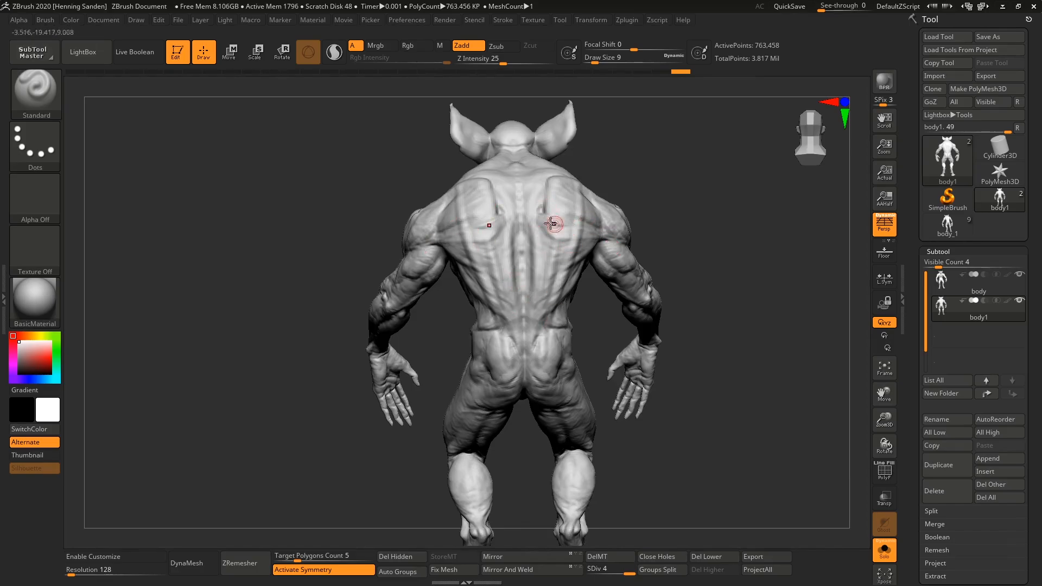
# Step: Inspect body1 from the side and open the drawing preferences containing the Dynamic Brush Scale
pyautogui.moveTo(552, 226); pyautogui.dragTo(586, 244, button='right')
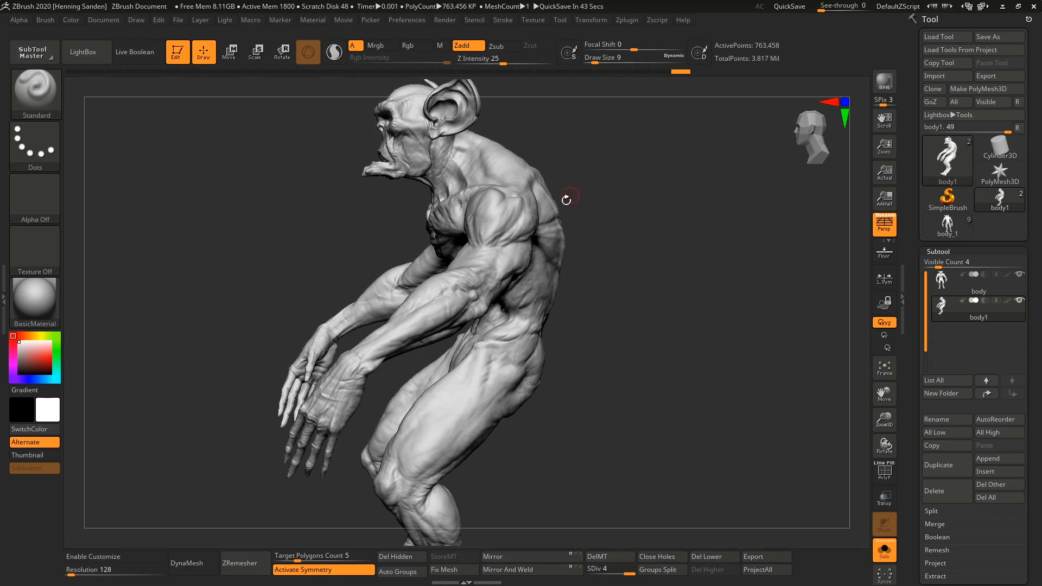
pyautogui.moveTo(566, 200); pyautogui.dragTo(510, 221)
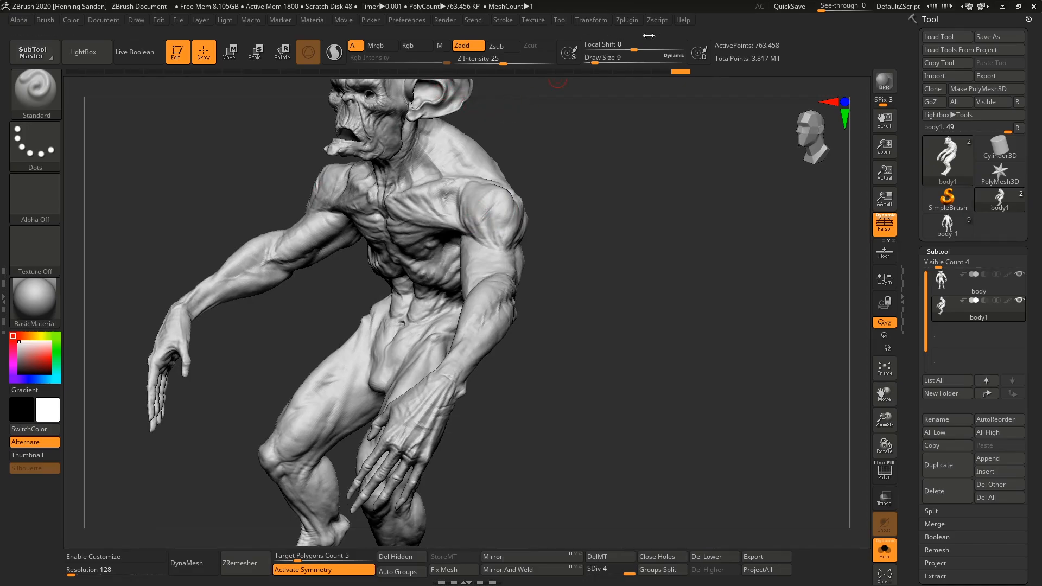
pyautogui.click(408, 20)
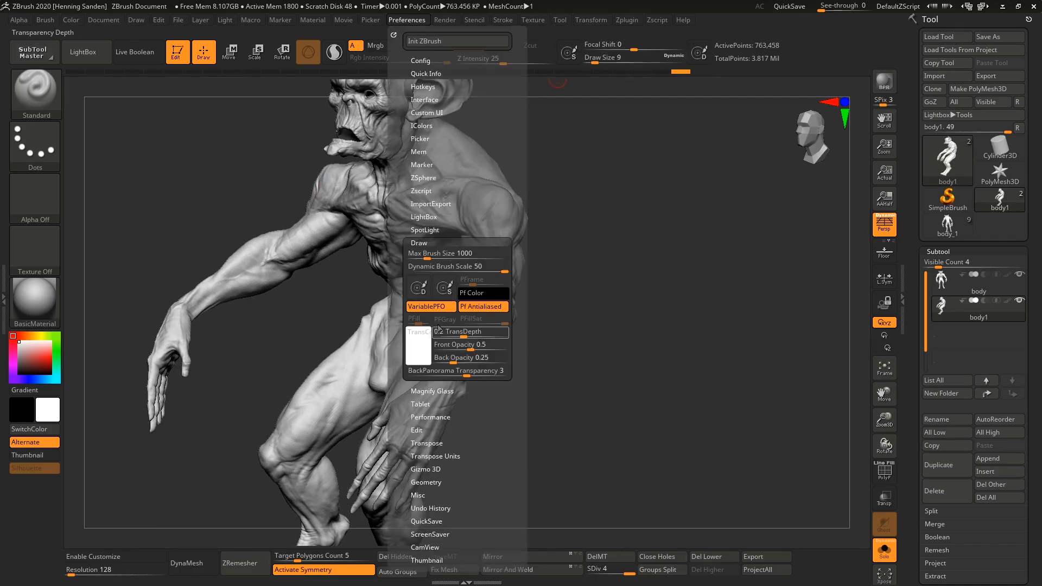